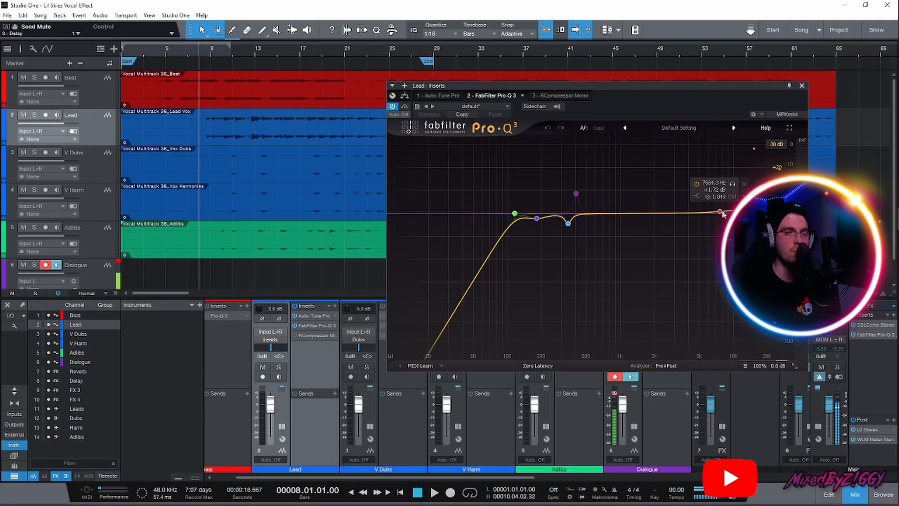
Check the RCompressor Mono settings on the Lead track, and play the song from bar 8 to hear the lead vocal
{"action": "left_click", "coordinate": [801, 85]}
{"action": "left_click", "coordinate": [301, 334]}
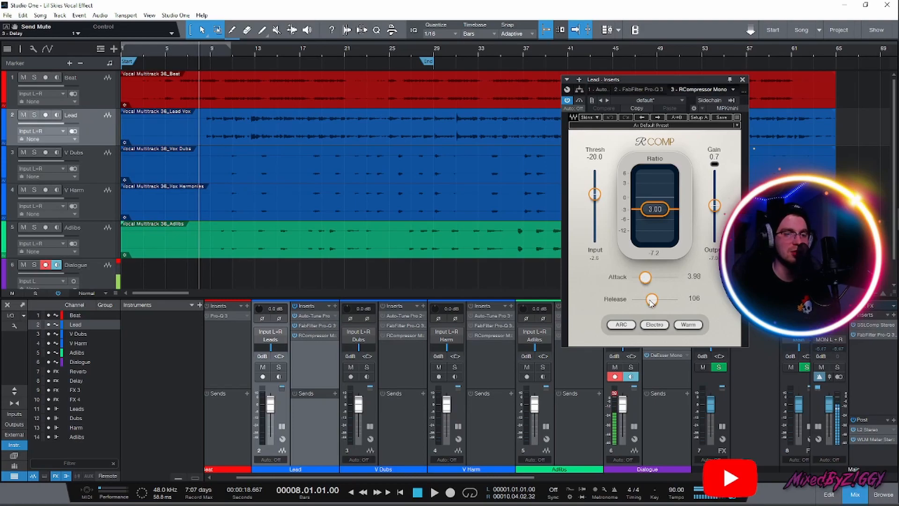
{"action": "left_click", "coordinate": [742, 80]}
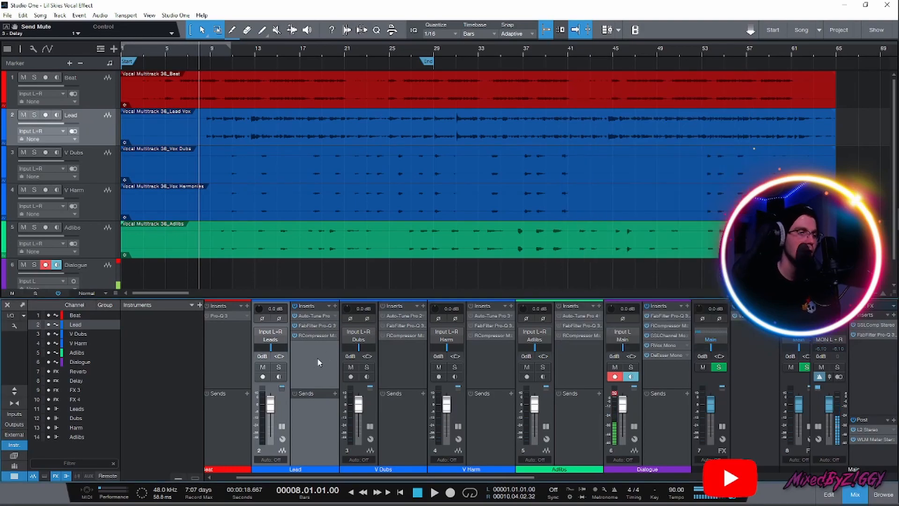
{"action": "key", "text": "space"}
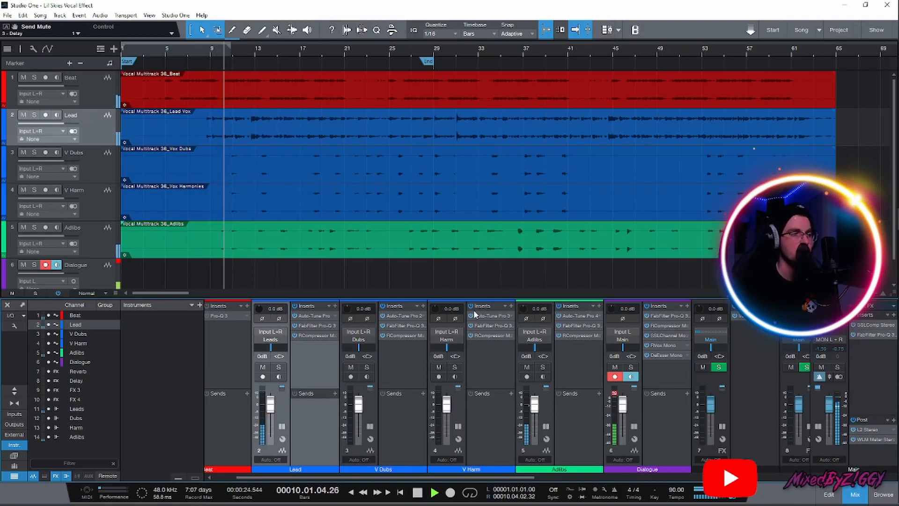
{"action": "left_click_drag", "start_coordinate": [510, 477], "coordinate": [779, 481]}
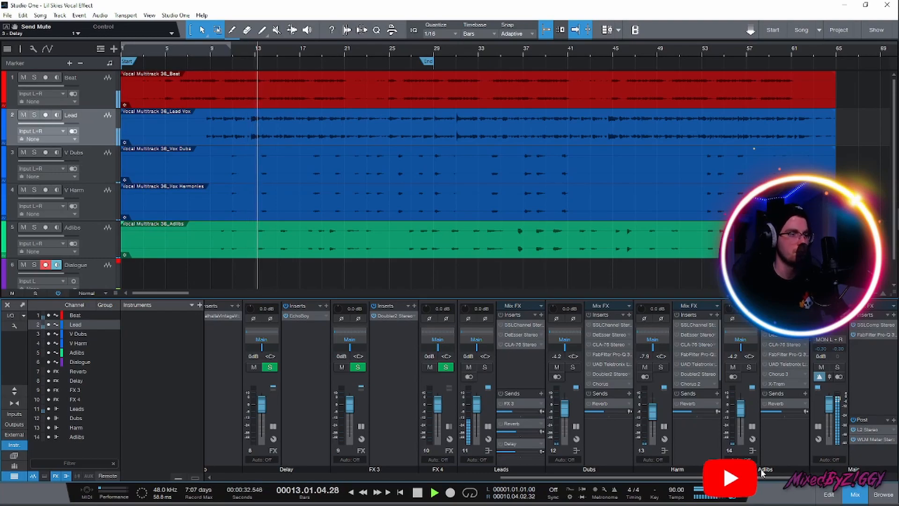
{"action": "key", "text": "space"}
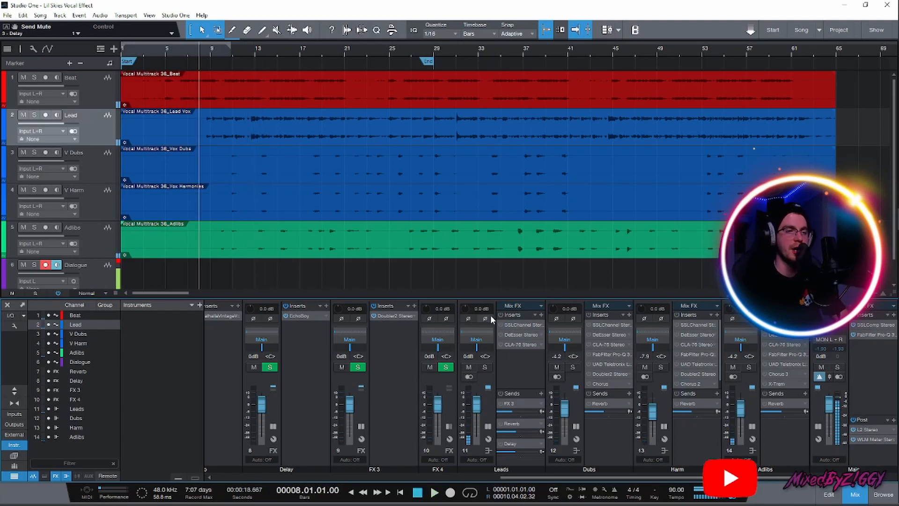
Enable the SSLChannel Stereo insert on the Leads bus and audition the result from bar 8
{"action": "double_click", "coordinate": [517, 326]}
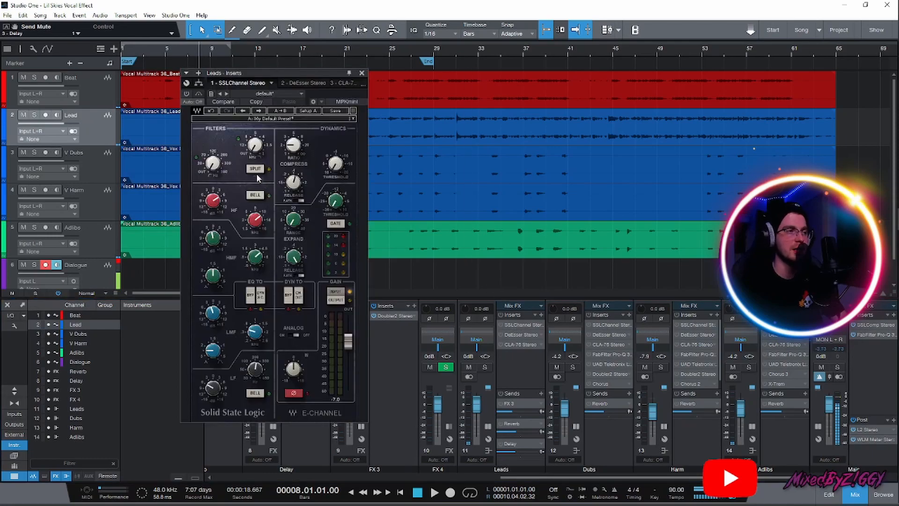
{"action": "left_click", "coordinate": [187, 93]}
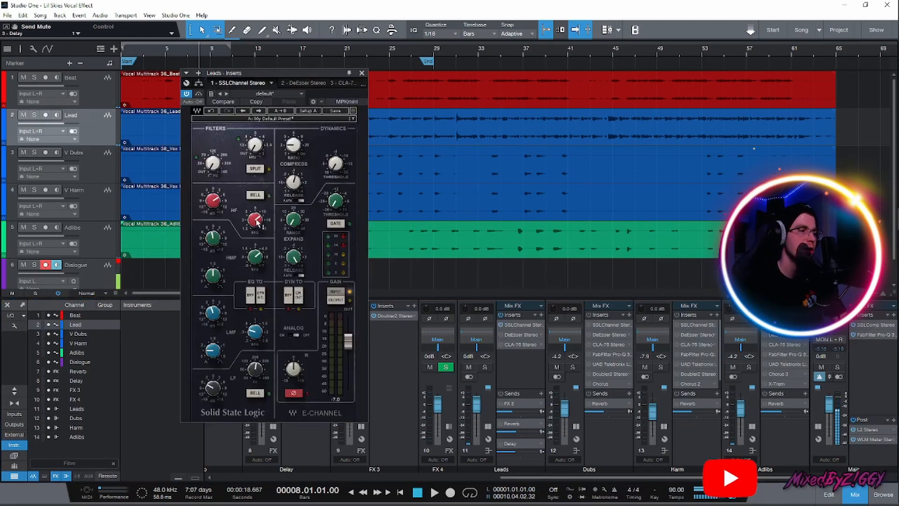
{"action": "left_click_drag", "start_coordinate": [213, 200], "coordinate": [213, 192]}
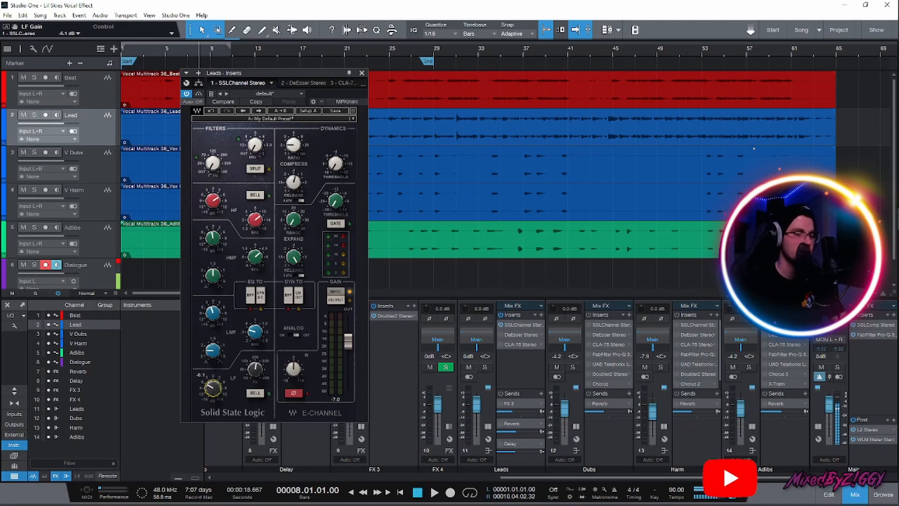
{"action": "left_click", "coordinate": [362, 74]}
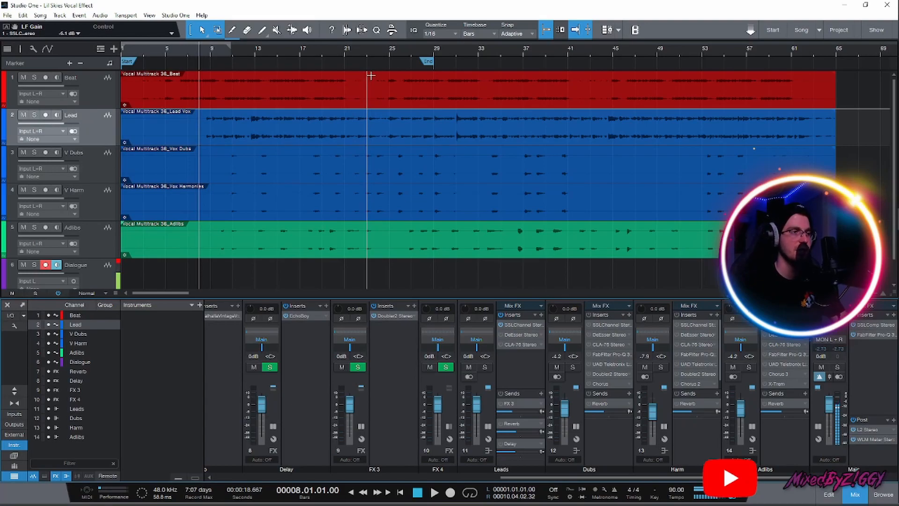
{"action": "key", "text": "space"}
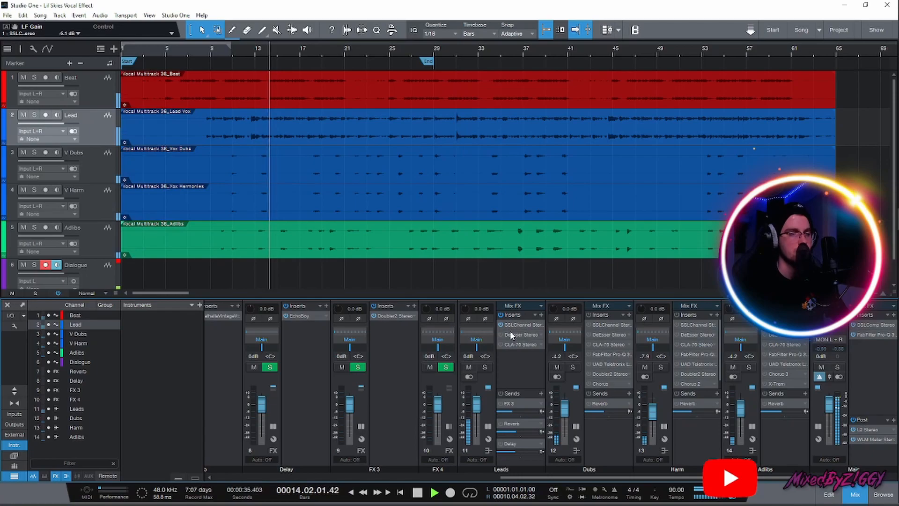
{"action": "key", "text": "space"}
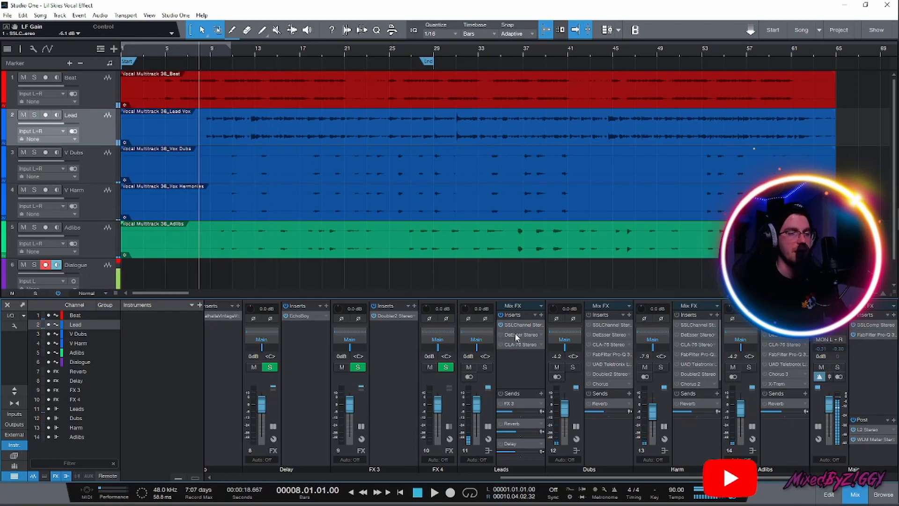
Enable the DeEsser Stereo insert on the Leads bus
{"action": "double_click", "coordinate": [515, 335]}
{"action": "left_click", "coordinate": [491, 109]}
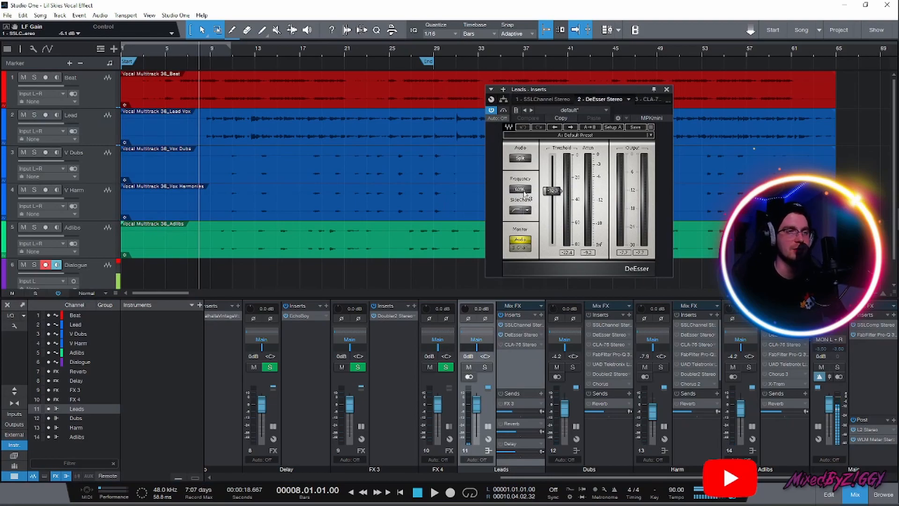
{"action": "left_click", "coordinate": [667, 90]}
Enable the CLA-76 Stereo compressor on the Leads bus and audition the lead vocal from bar 8
{"action": "left_click", "coordinate": [508, 344]}
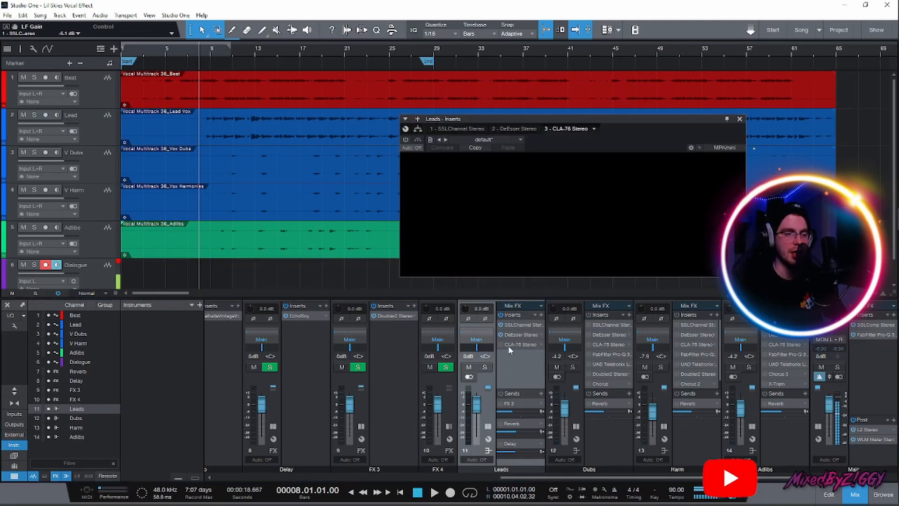
{"action": "left_click", "coordinate": [406, 141]}
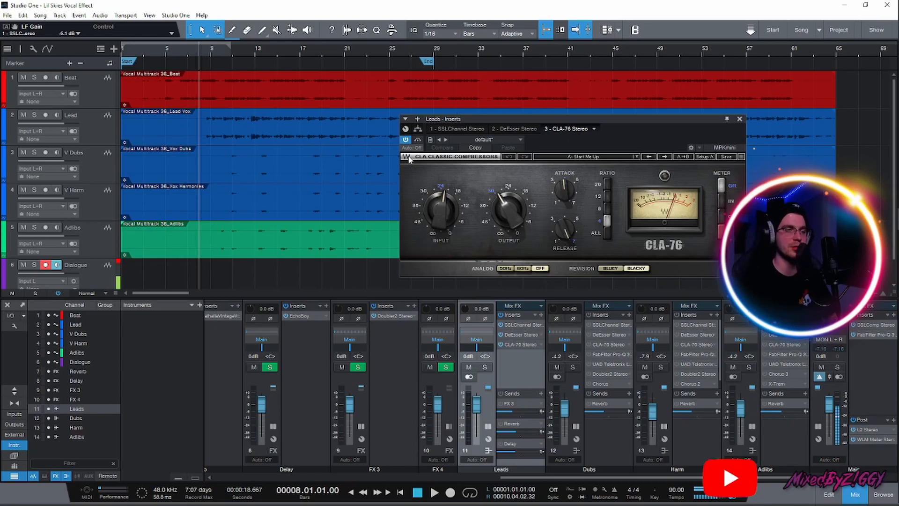
{"action": "left_click", "coordinate": [739, 119]}
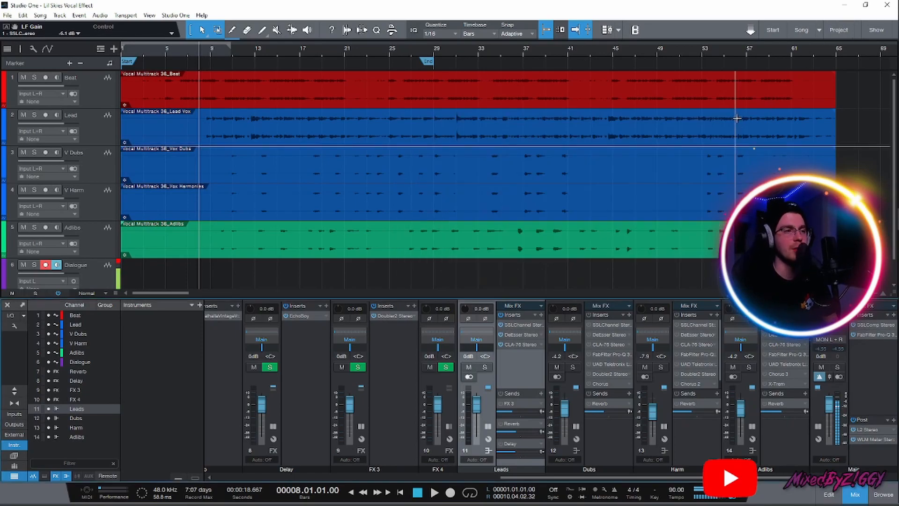
{"action": "key", "text": "space"}
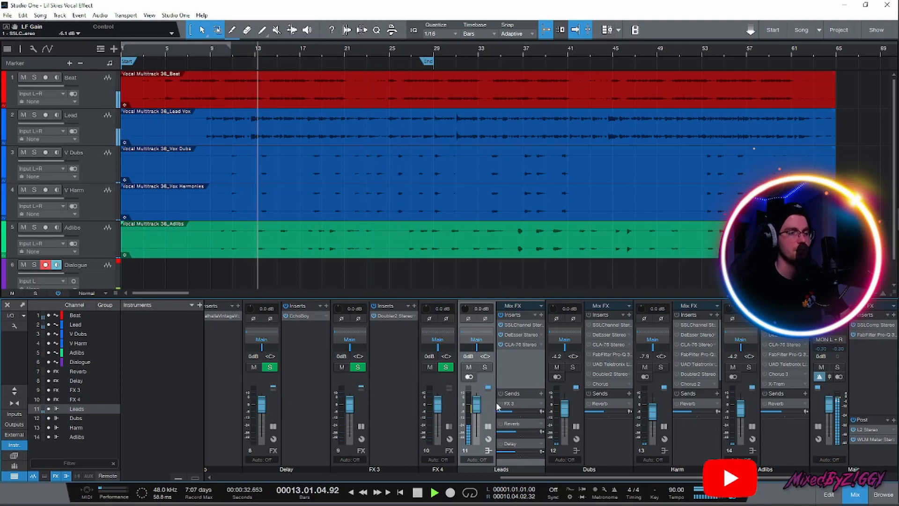
{"action": "key", "text": "space"}
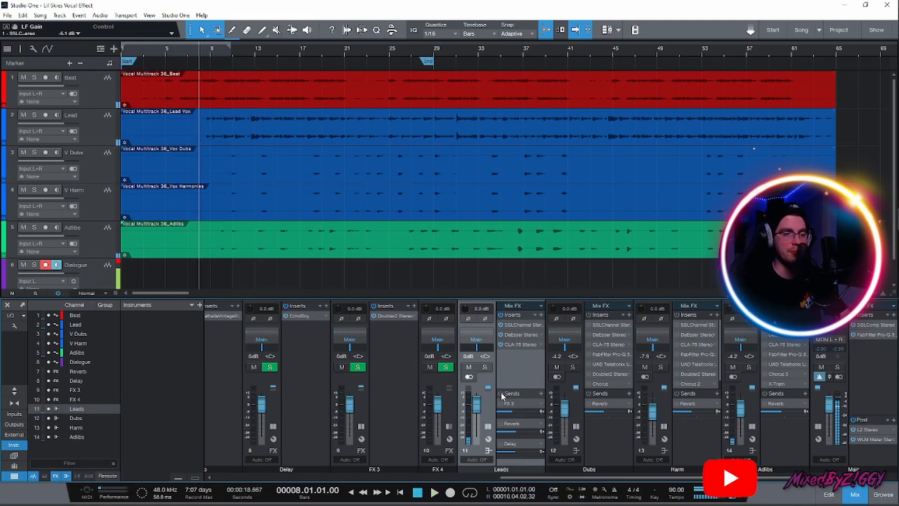
Review the effects behind the Leads bus sends: Doubler2 on FX 3, ValhallaVintageVerb on Reverb and EchoBoy on Delay
{"action": "double_click", "coordinate": [514, 403]}
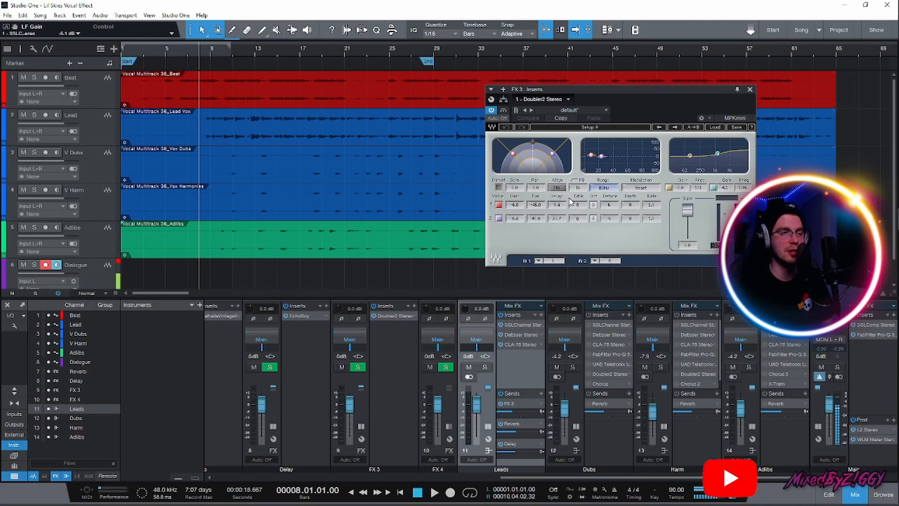
{"action": "left_click", "coordinate": [750, 89]}
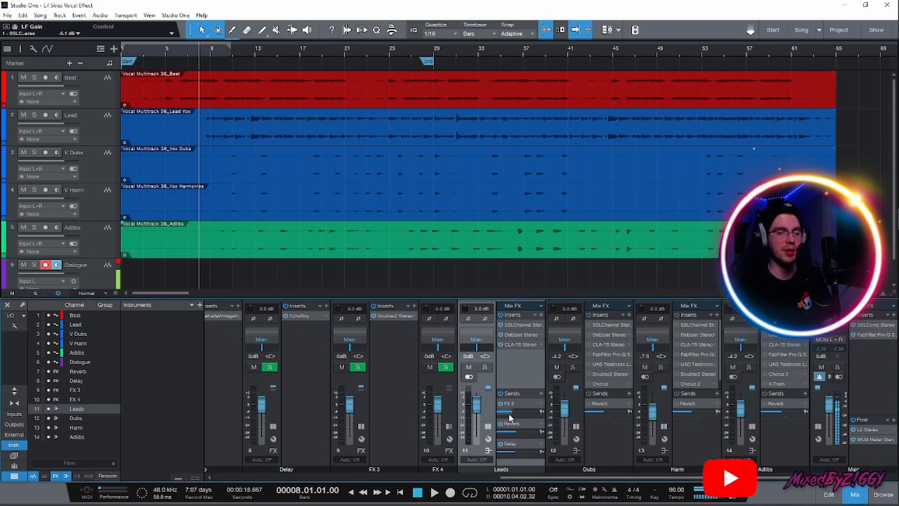
{"action": "mouse_move", "coordinate": [509, 415]}
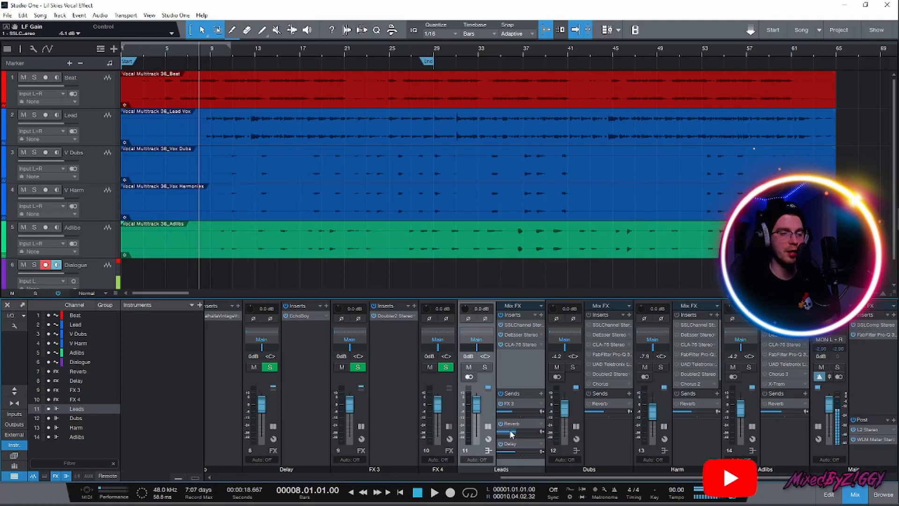
{"action": "left_click", "coordinate": [517, 423]}
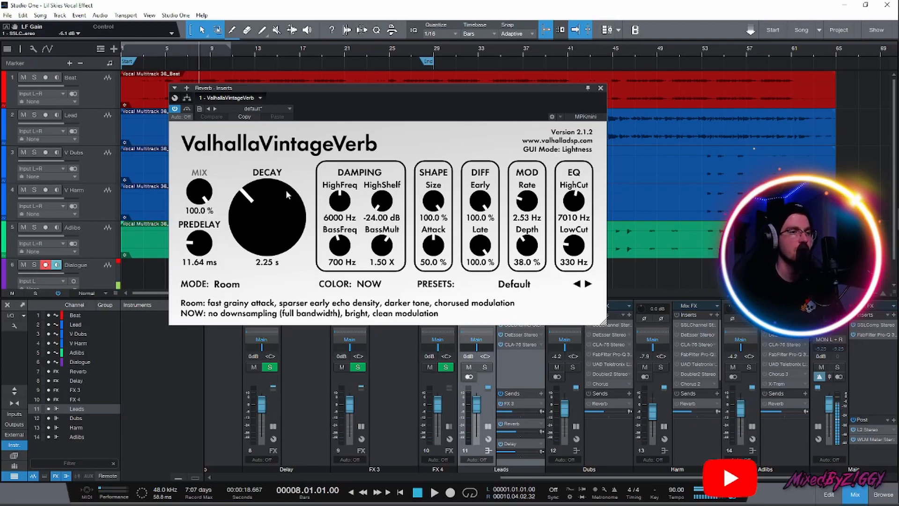
{"action": "left_click", "coordinate": [601, 88]}
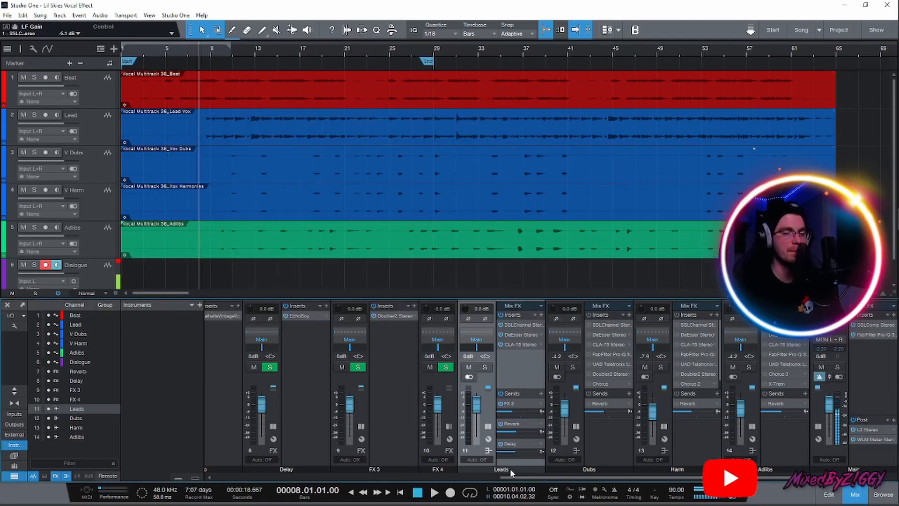
{"action": "left_click", "coordinate": [524, 443]}
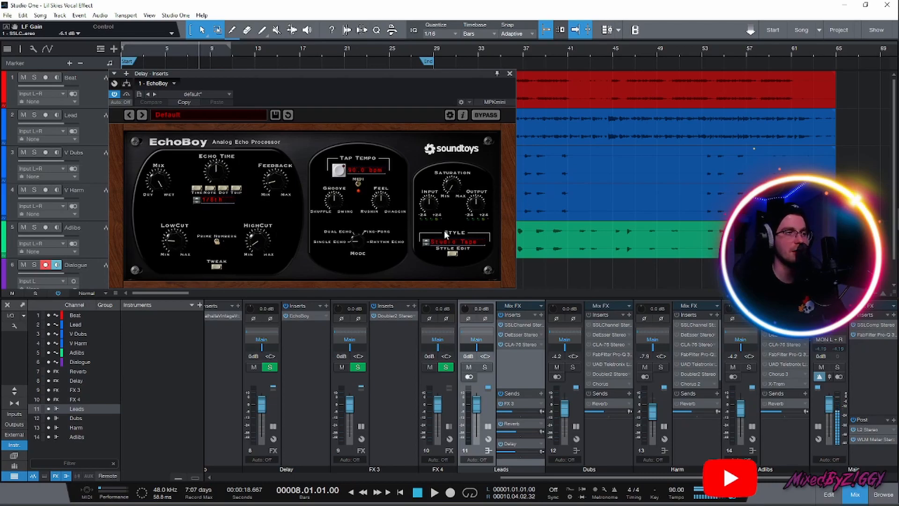
{"action": "left_click", "coordinate": [510, 74]}
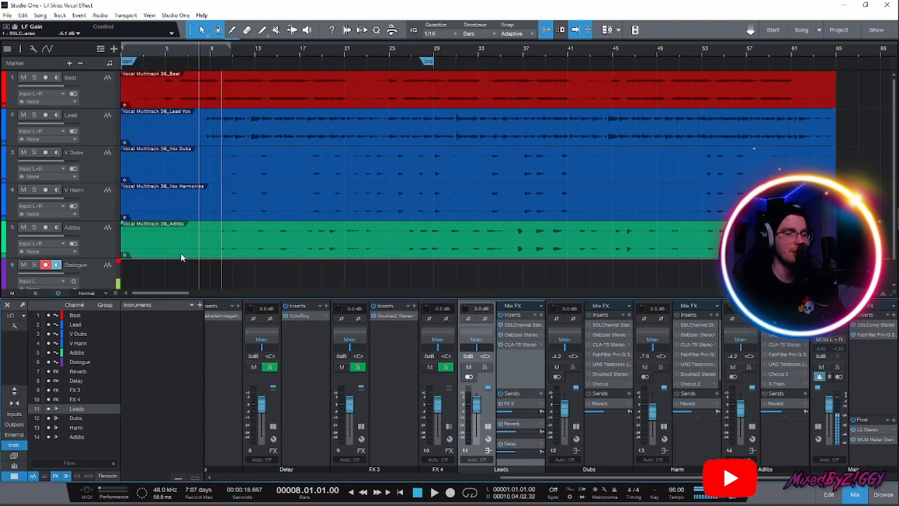
Audition the mix from bar 8 and move the playback position to bar 11
{"action": "key", "text": "space"}
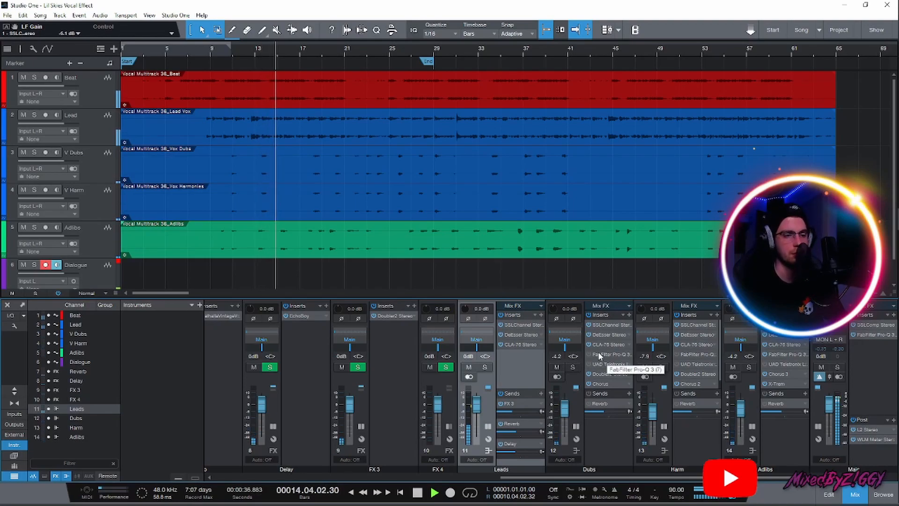
{"action": "key", "text": "space"}
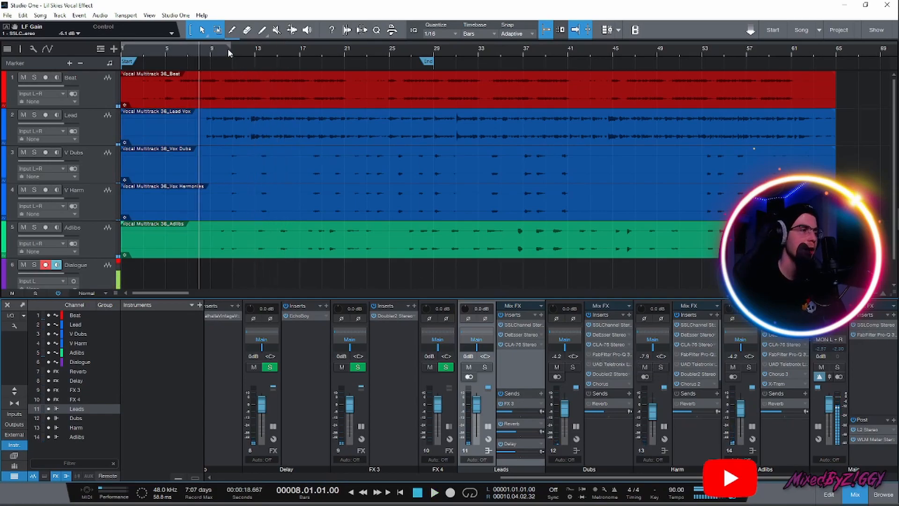
{"action": "left_click_drag", "start_coordinate": [243, 52], "coordinate": [232, 52]}
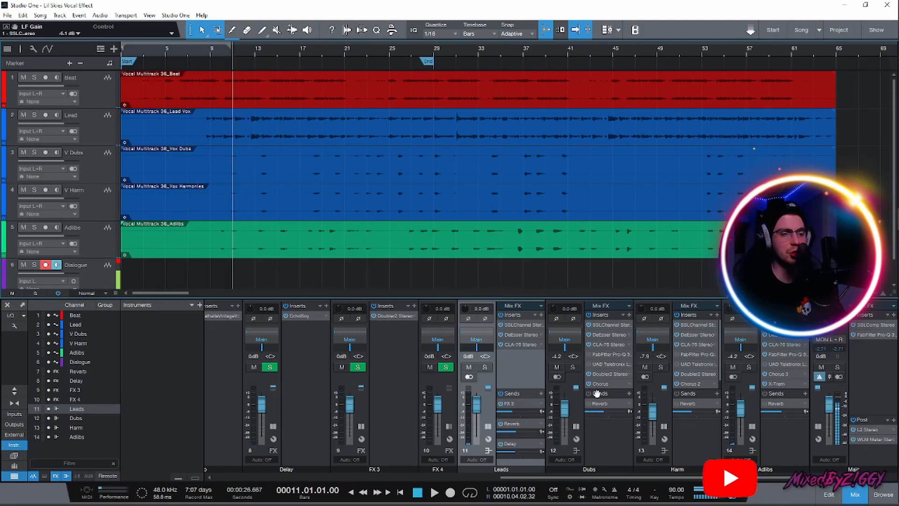
Review the CLA-76, Doubler2 and Chorus inserts on the Dubs bus, moving their windows into clear view
{"action": "left_click", "coordinate": [605, 344]}
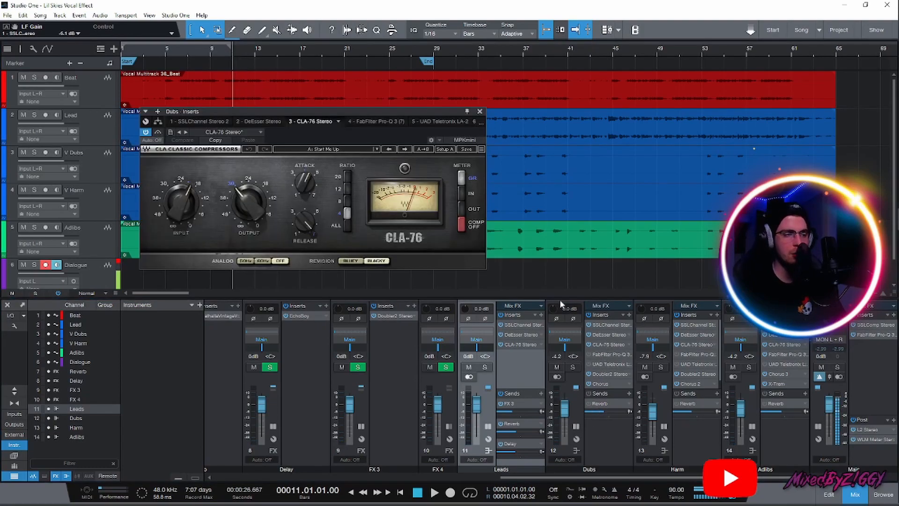
{"action": "left_click", "coordinate": [480, 112]}
{"action": "left_click", "coordinate": [619, 374]}
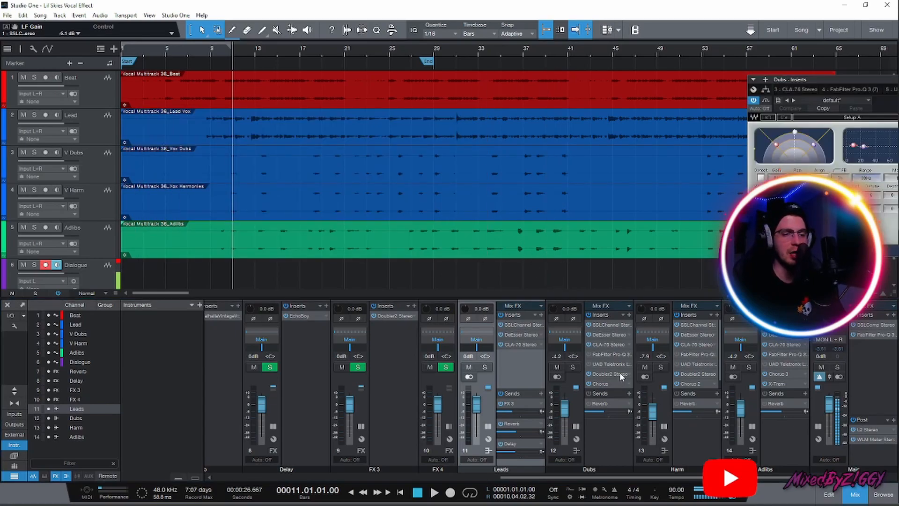
{"action": "left_click_drag", "start_coordinate": [849, 76], "coordinate": [315, 84]}
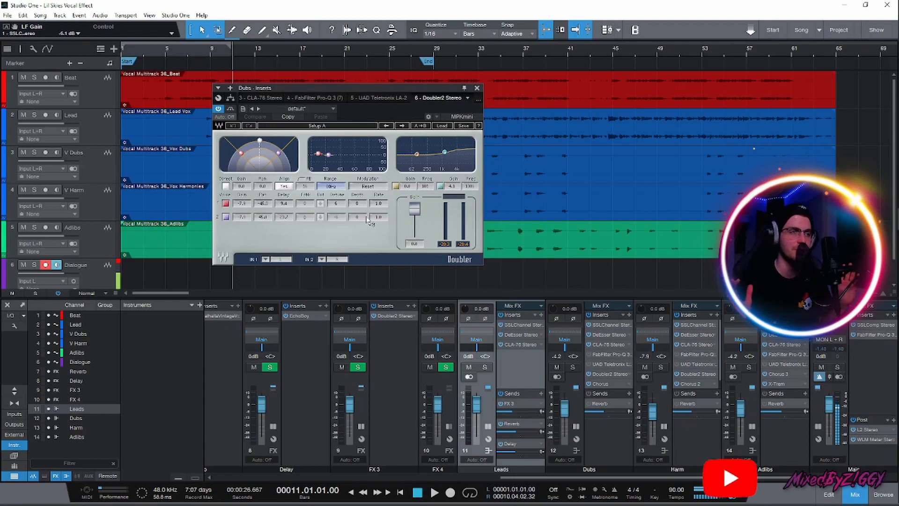
{"action": "left_click", "coordinate": [476, 89]}
{"action": "left_click", "coordinate": [602, 383]}
{"action": "left_click_drag", "start_coordinate": [819, 79], "coordinate": [198, 129]}
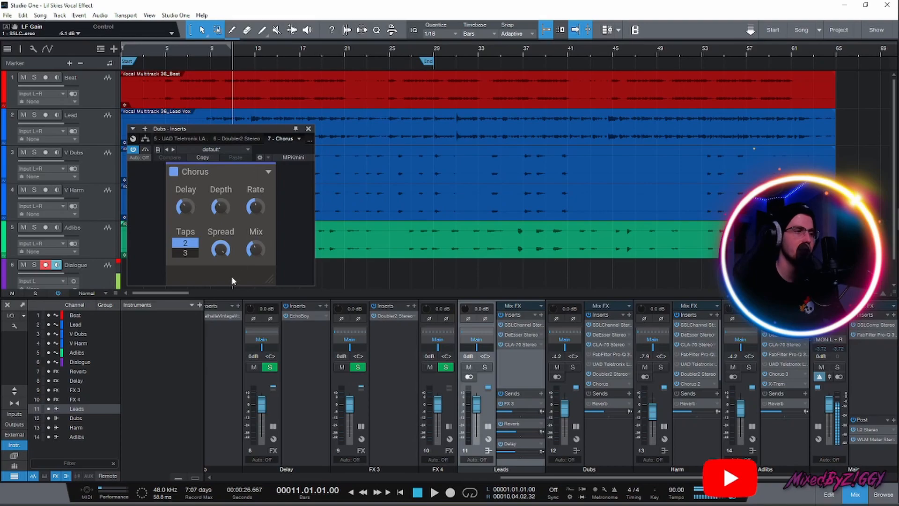
{"action": "left_click", "coordinate": [308, 129]}
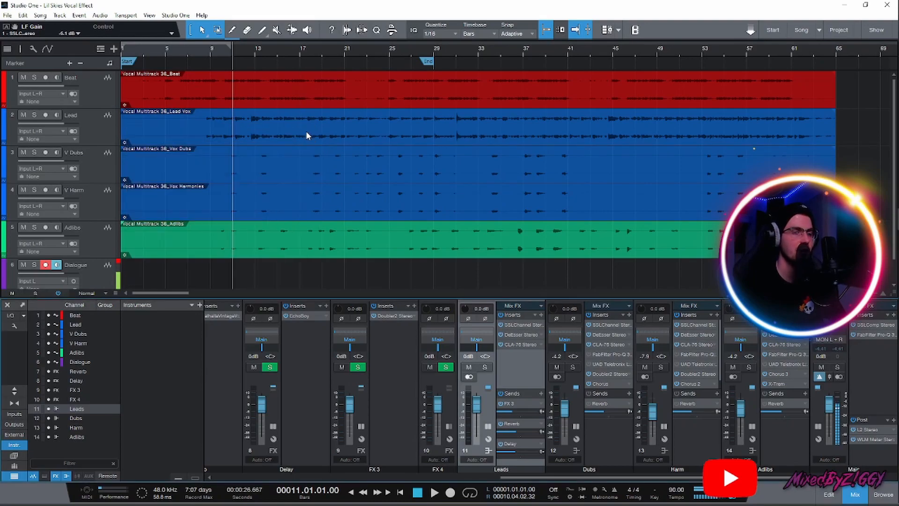
Select the Harm bus and review its Doubler2 Stereo and Chorus 2 inserts
{"action": "left_click", "coordinate": [665, 406]}
{"action": "left_click", "coordinate": [692, 373]}
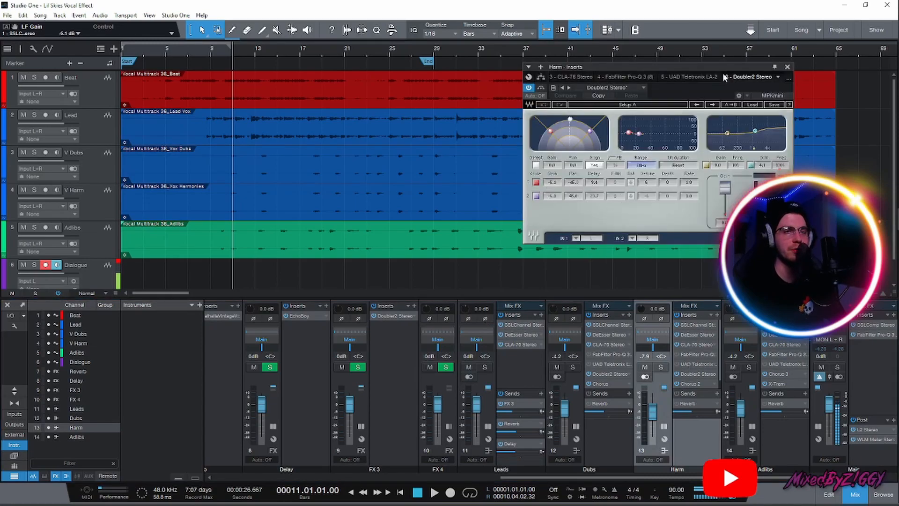
{"action": "left_click", "coordinate": [788, 67]}
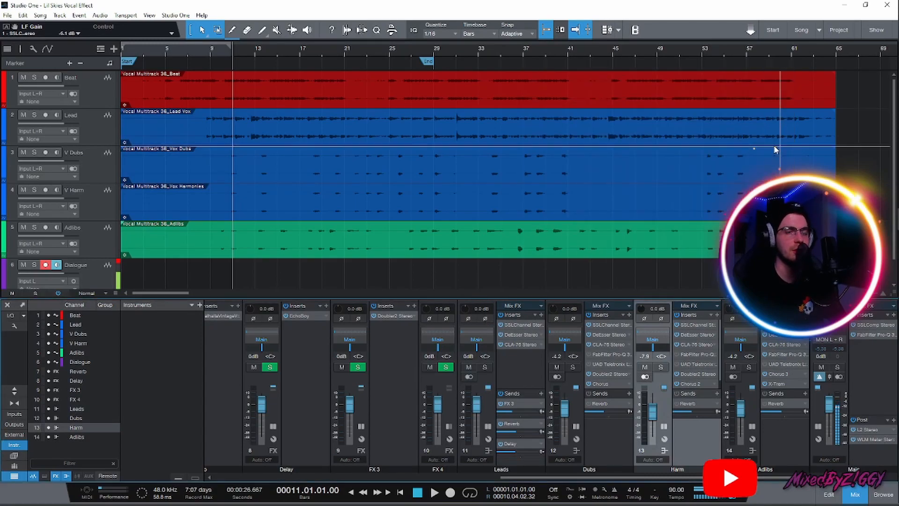
{"action": "left_click", "coordinate": [693, 384]}
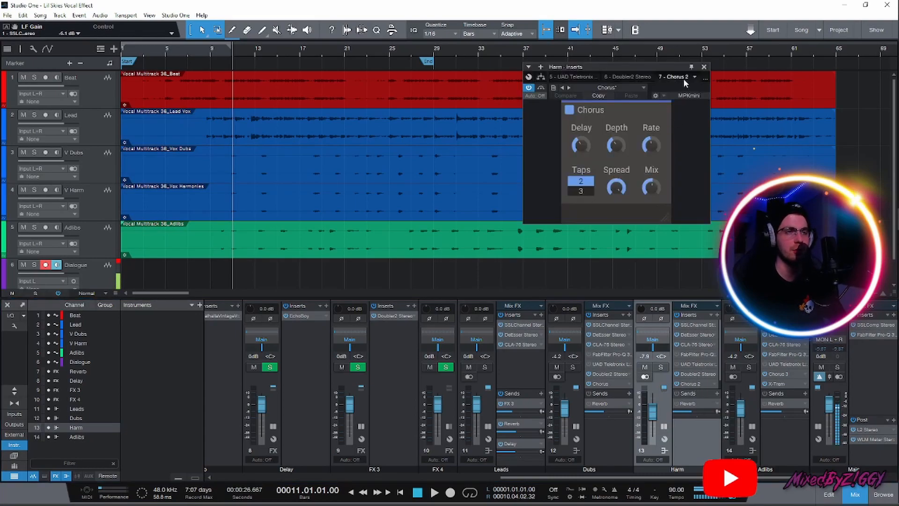
Leave the Harm bus chorus and review the CLA-76 compressor on the Adlibs bus, moving its window into clear view
{"action": "left_click", "coordinate": [704, 67]}
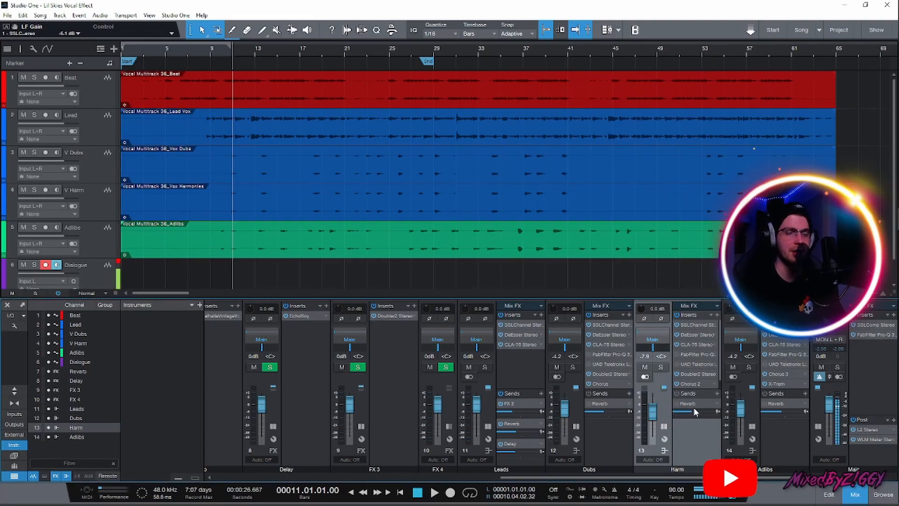
{"action": "left_click", "coordinate": [778, 344]}
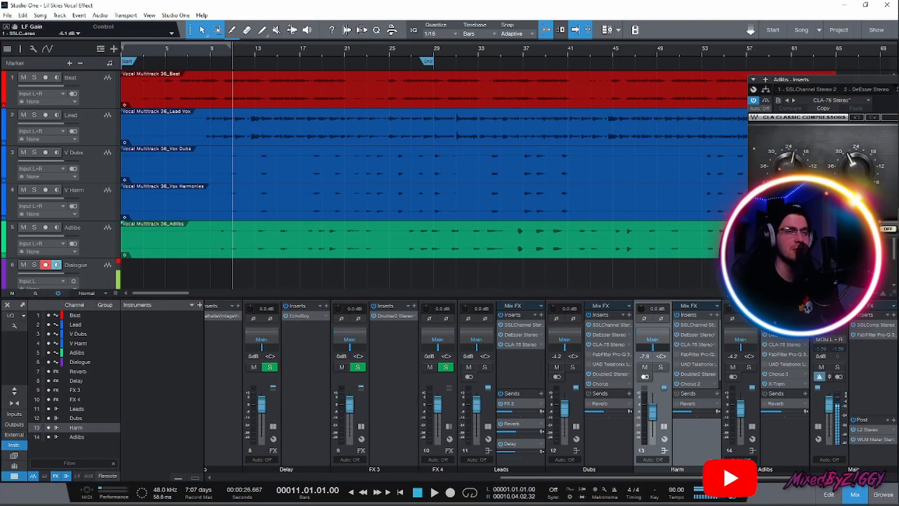
{"action": "left_click_drag", "start_coordinate": [835, 76], "coordinate": [229, 112]}
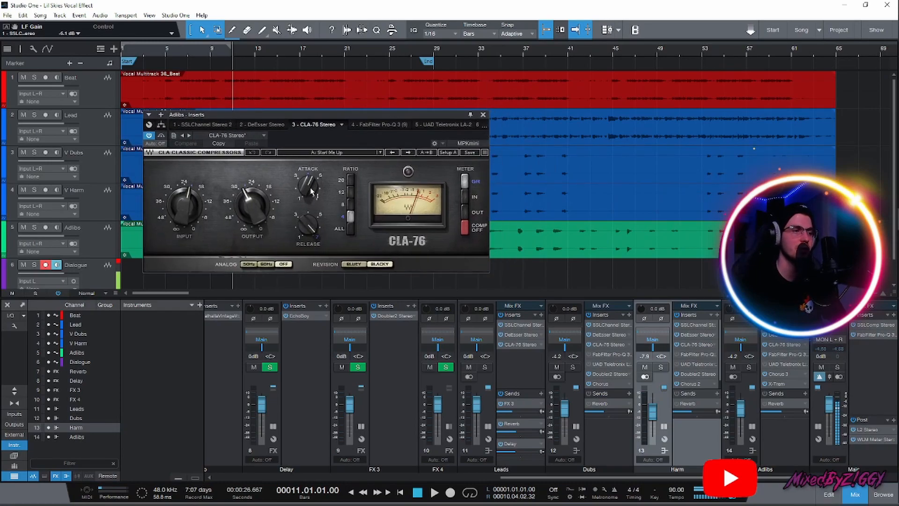
{"action": "left_click", "coordinate": [482, 114]}
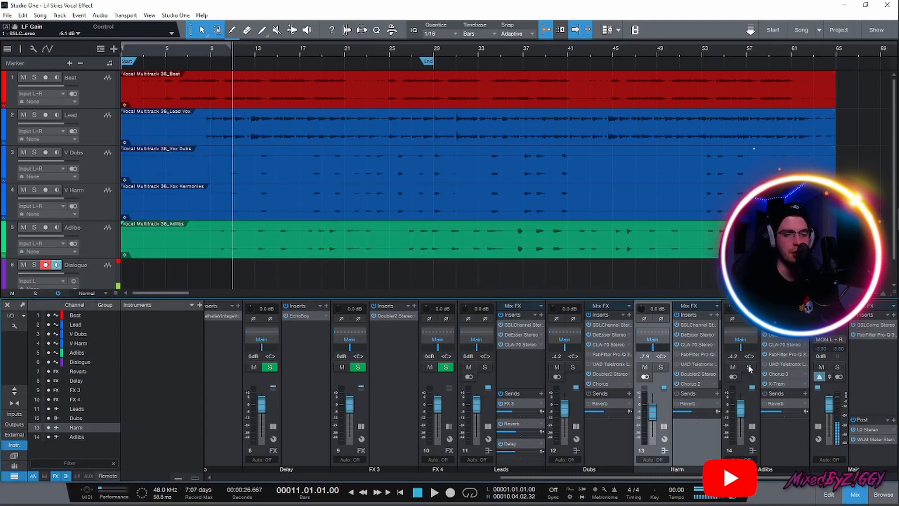
Inspect the FabFilter Pro-Q 3 curve on the Adlibs bus, reading the settings of its upper-mid boost and high-frequency cut bands
{"action": "left_click", "coordinate": [772, 354]}
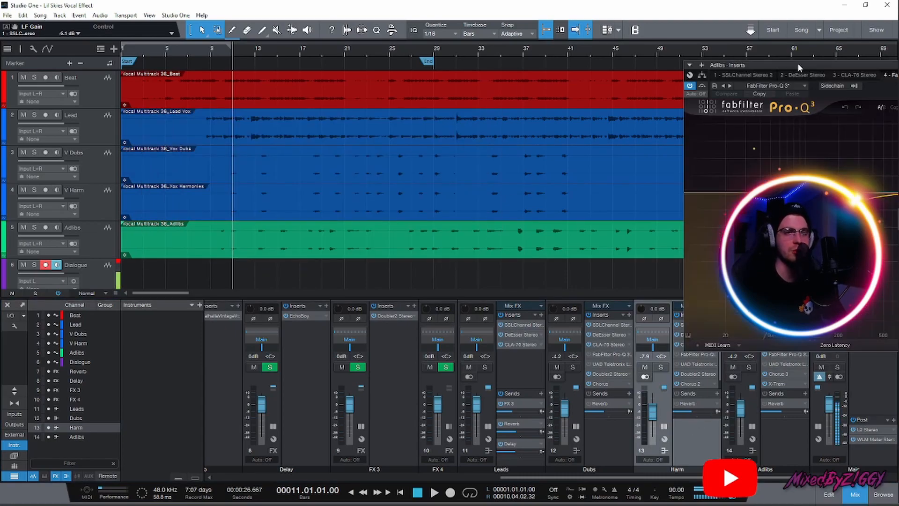
{"action": "left_click_drag", "start_coordinate": [701, 62], "coordinate": [252, 55]}
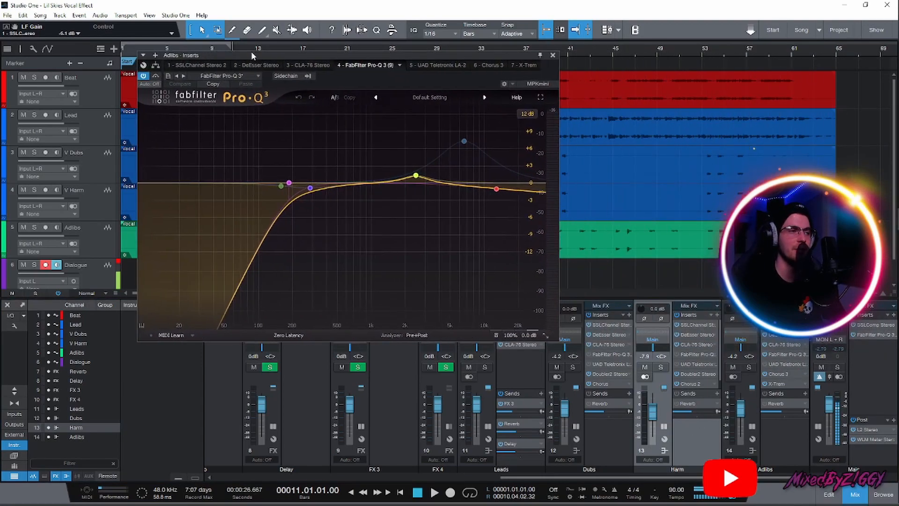
{"action": "mouse_move", "coordinate": [415, 186]}
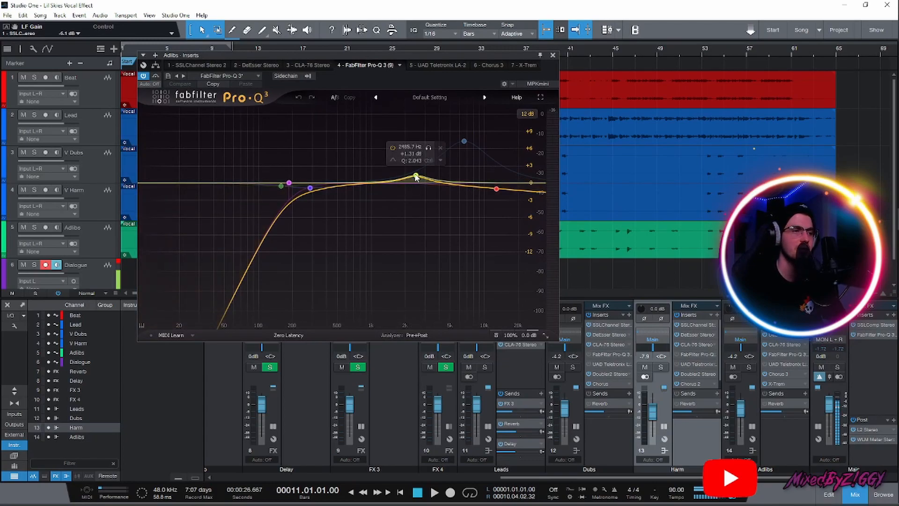
{"action": "mouse_move", "coordinate": [497, 189]}
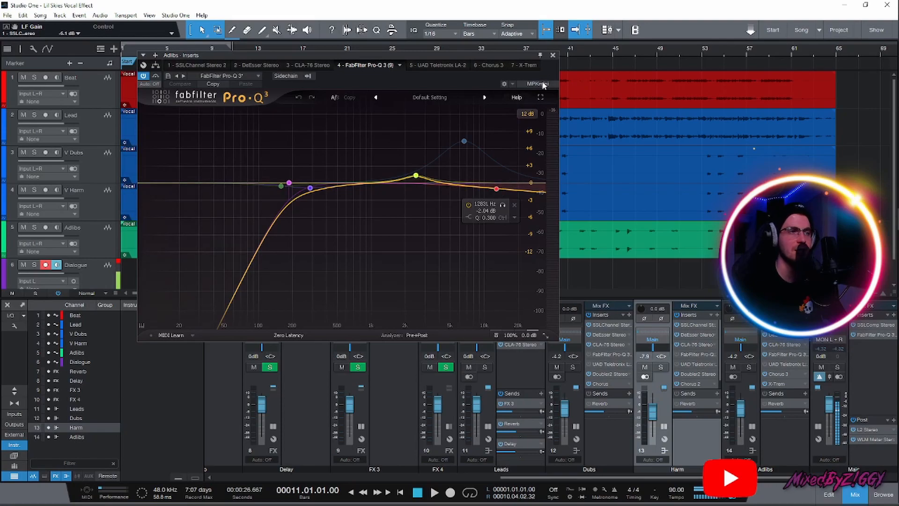
{"action": "left_click", "coordinate": [553, 55]}
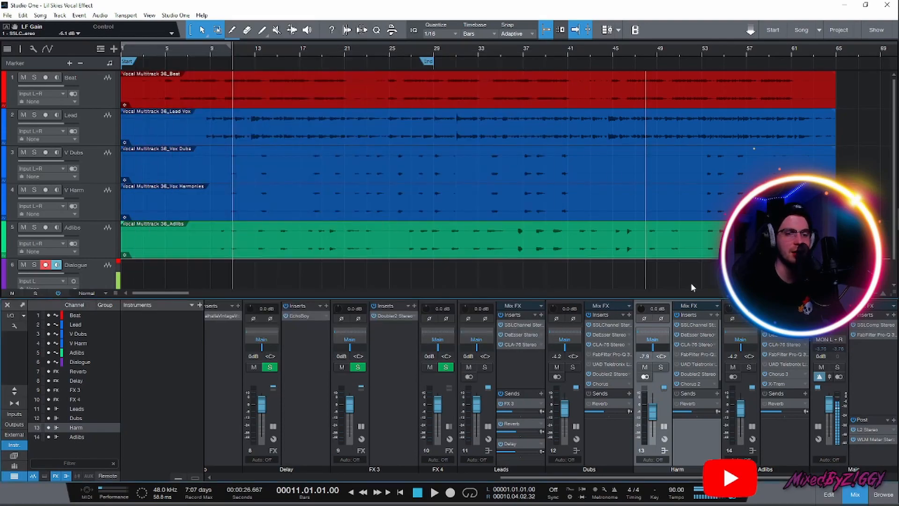
Review the Chorus 3 and X-Trem modulation inserts on the Adlibs bus
{"action": "double_click", "coordinate": [777, 374]}
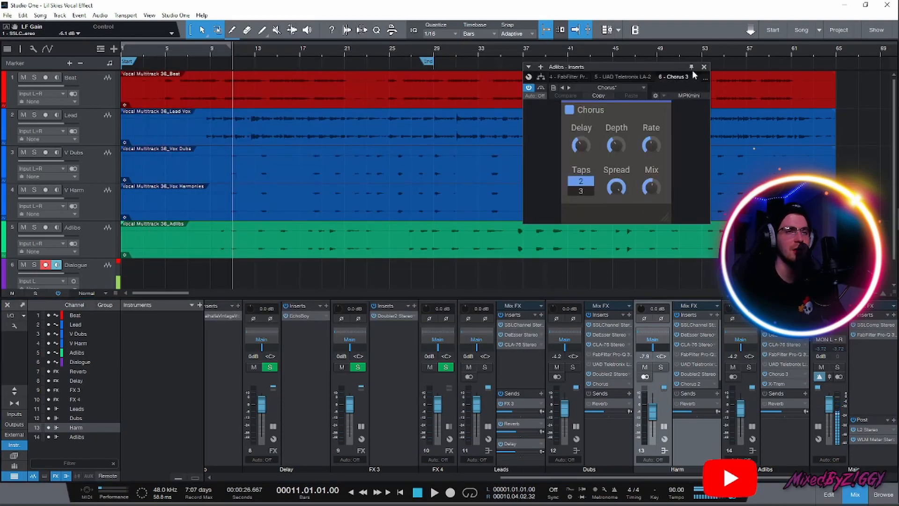
{"action": "left_click", "coordinate": [703, 66]}
{"action": "double_click", "coordinate": [778, 383]}
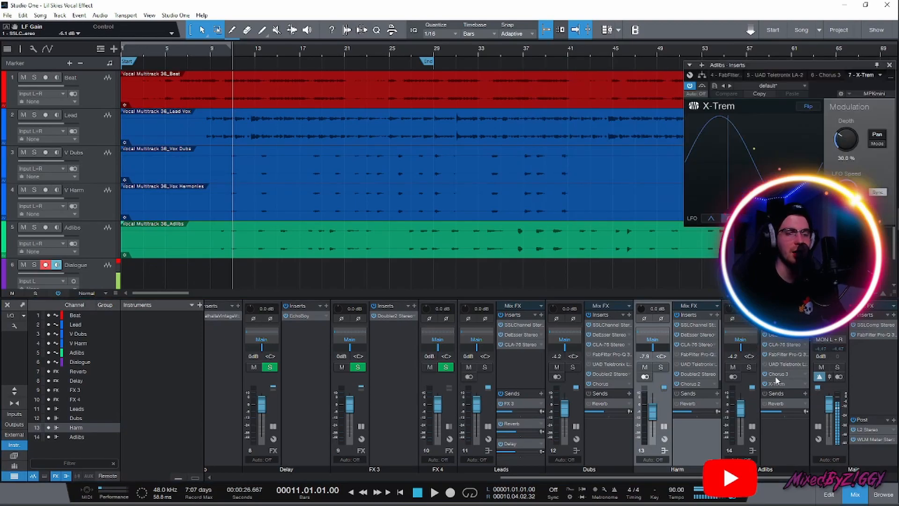
{"action": "left_click_drag", "start_coordinate": [759, 65], "coordinate": [369, 82]}
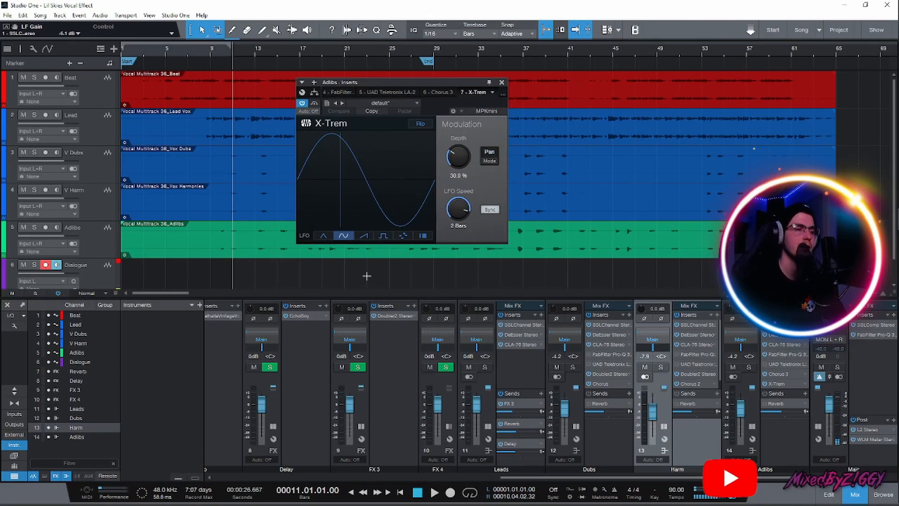
{"action": "left_click", "coordinate": [502, 82]}
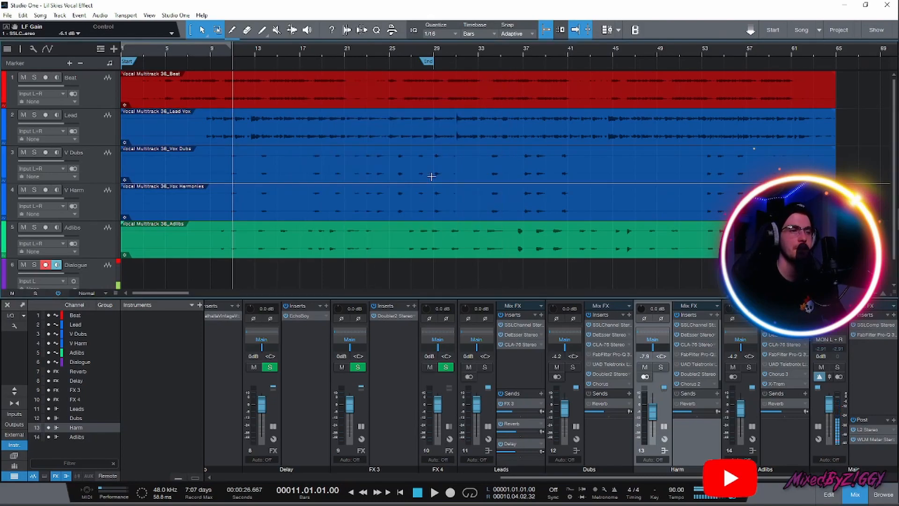
Enable the Reverb send on the Dubs bus
{"action": "key", "text": "space"}
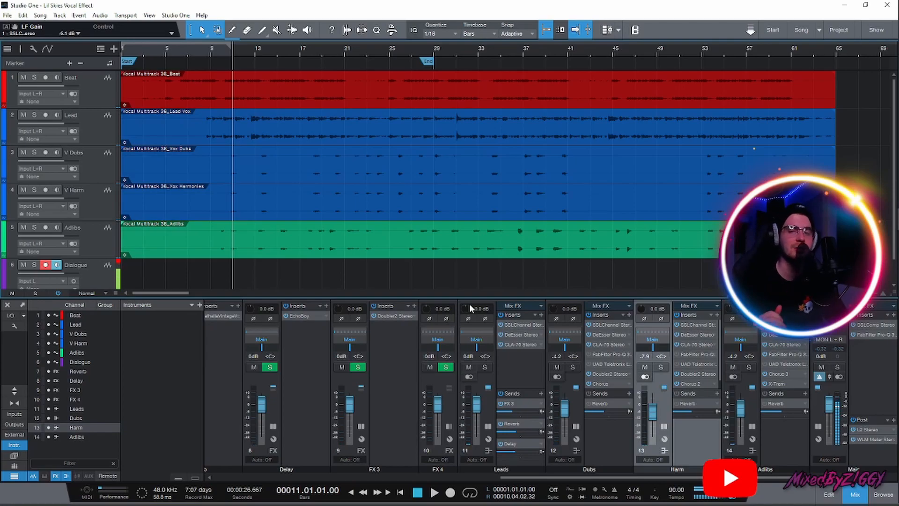
{"action": "left_click", "coordinate": [589, 404]}
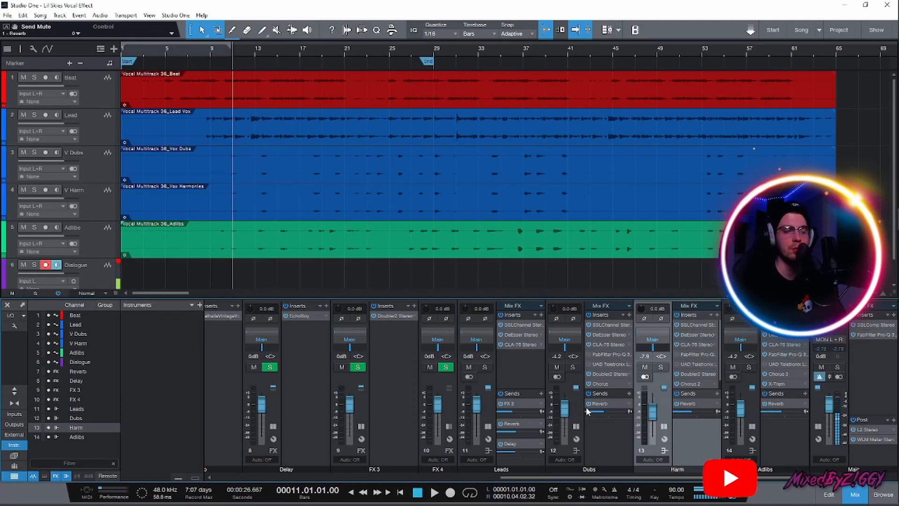
{"action": "mouse_move", "coordinate": [600, 414]}
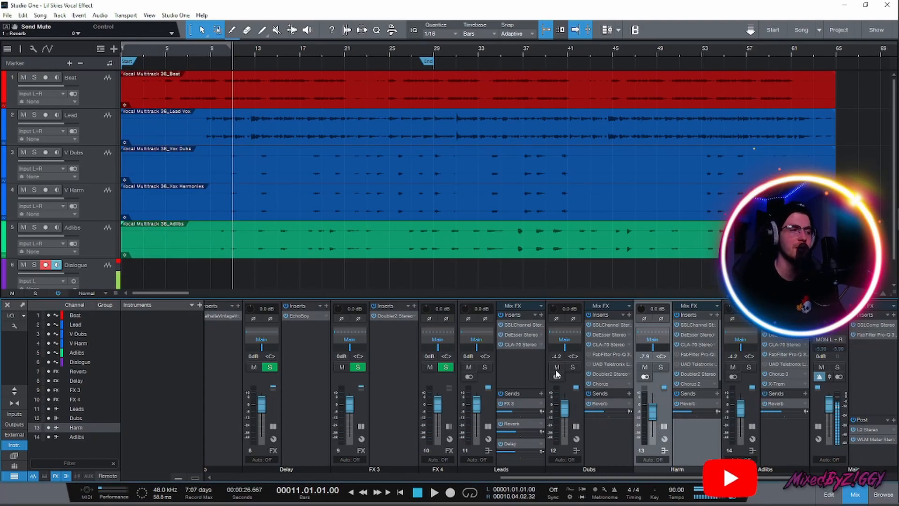
Audition the full mix from bar 8 with all vocal bus effects and sends in place
{"action": "left_click", "coordinate": [204, 54]}
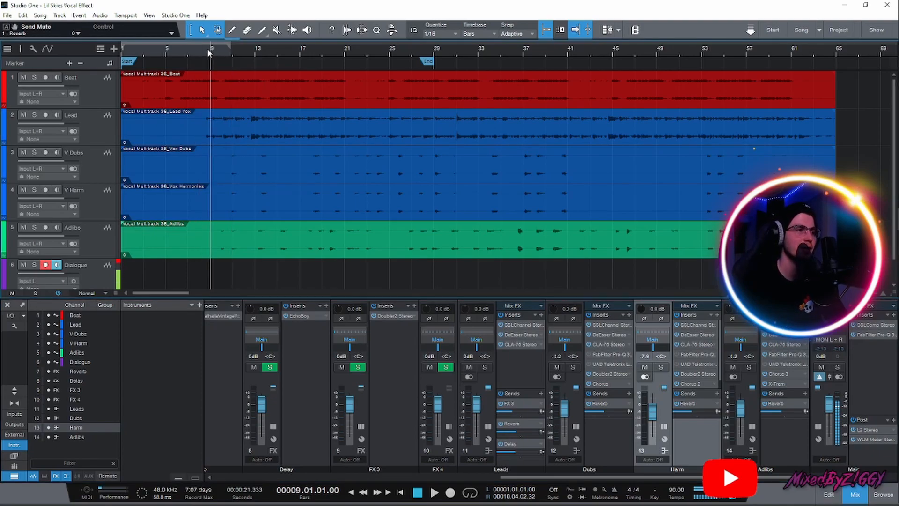
{"action": "key", "text": "space"}
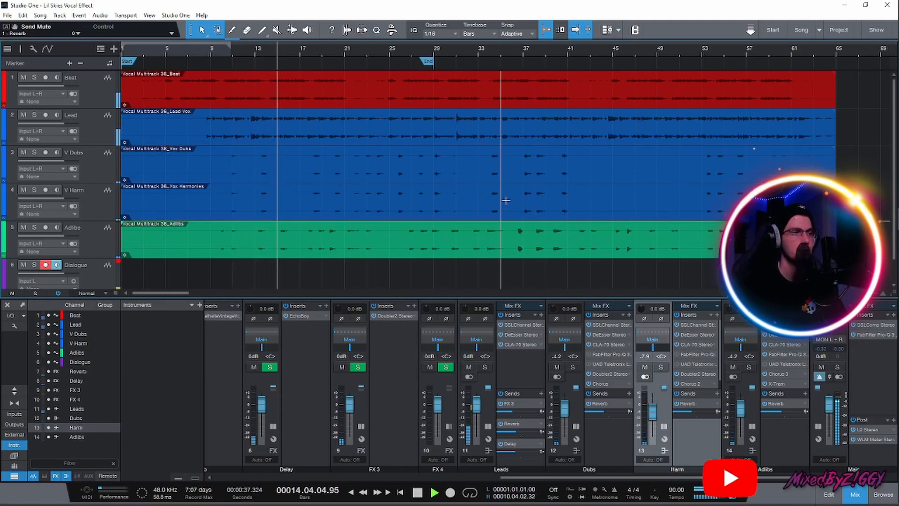
{"action": "key", "text": "space"}
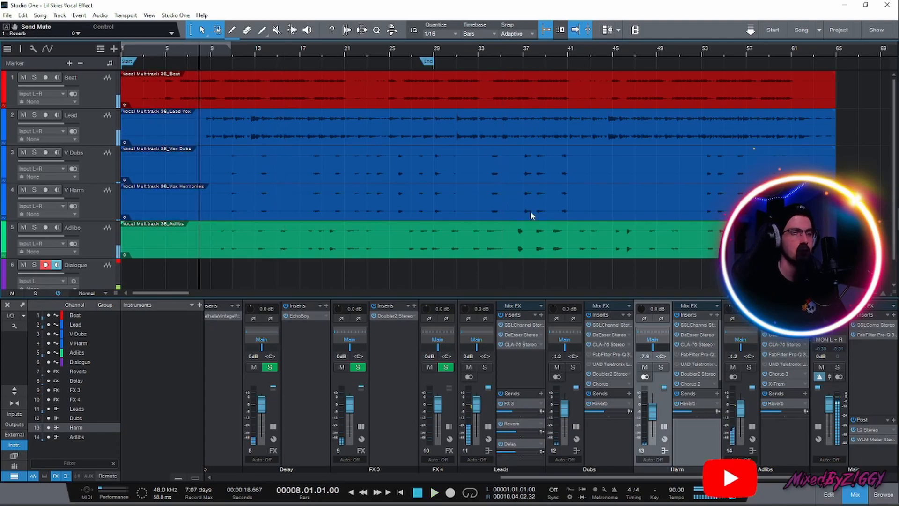
On the Main bus SSLComp Stereo, set the make-up gain to 1.1 dB and the threshold to 5.3 dB
{"action": "left_click", "coordinate": [871, 324]}
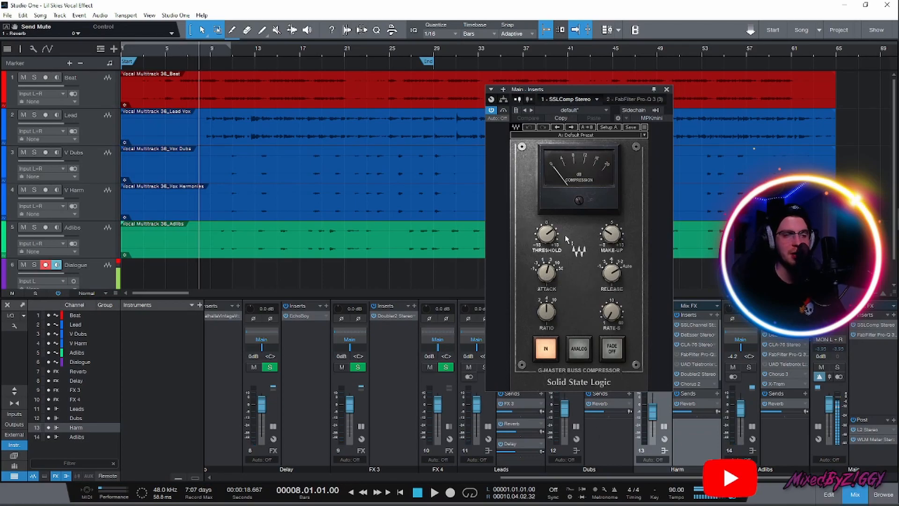
{"action": "left_click_drag", "start_coordinate": [614, 236], "coordinate": [614, 235]}
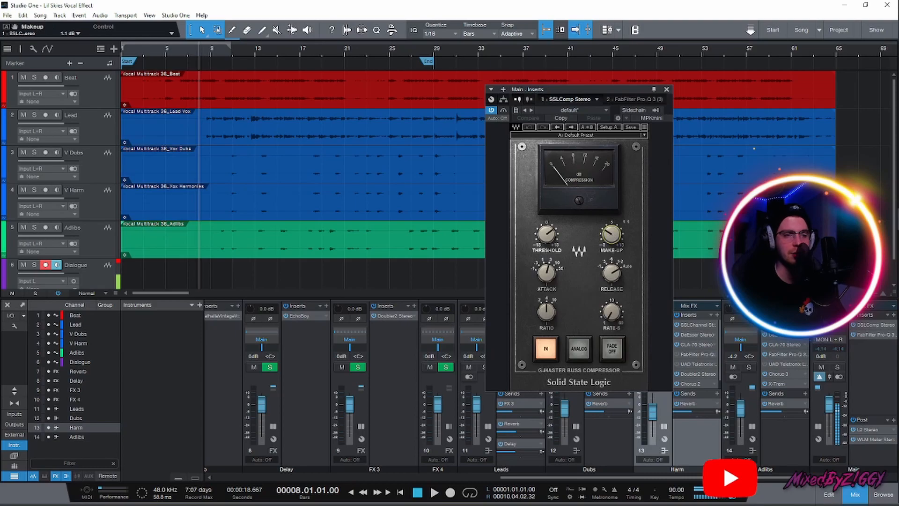
{"action": "left_click_drag", "start_coordinate": [541, 241], "coordinate": [541, 238]}
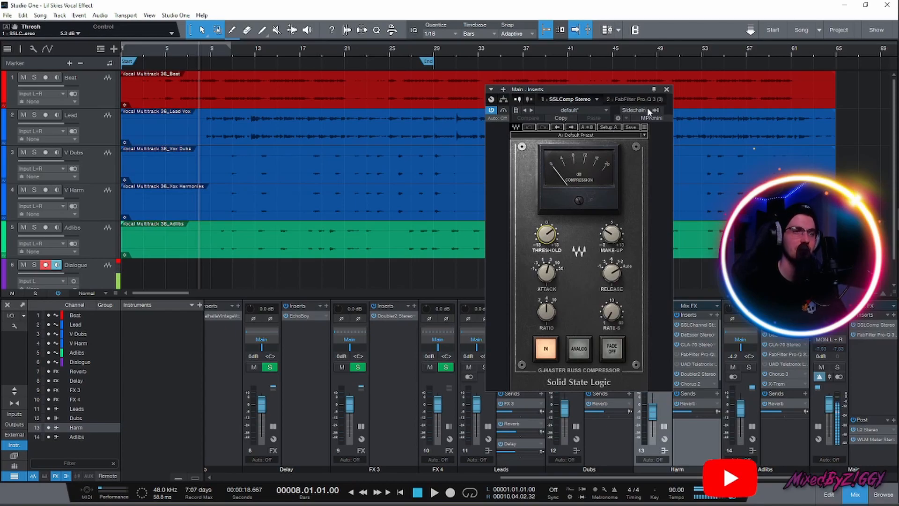
{"action": "left_click", "coordinate": [666, 89]}
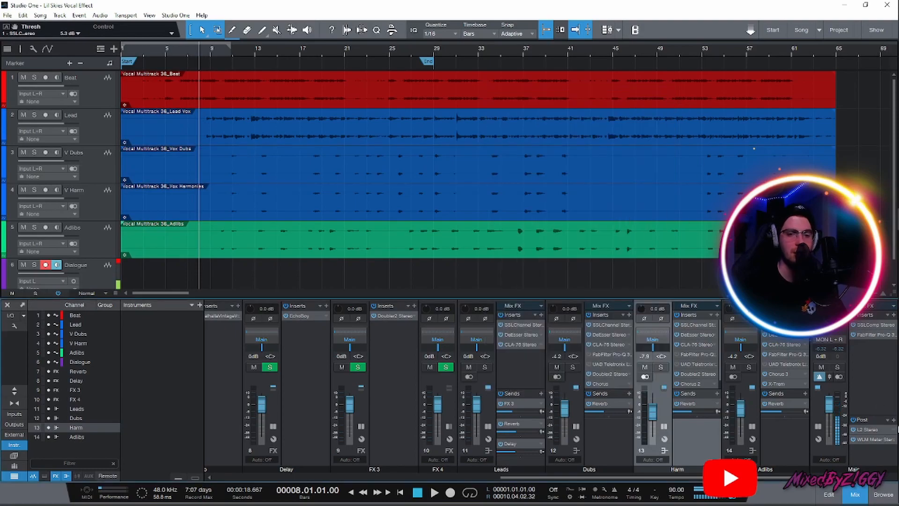
Review the FabFilter Pro-Q 3 insert on the Main bus and open its post-fader L2 Stereo limiter
{"action": "left_click", "coordinate": [861, 334]}
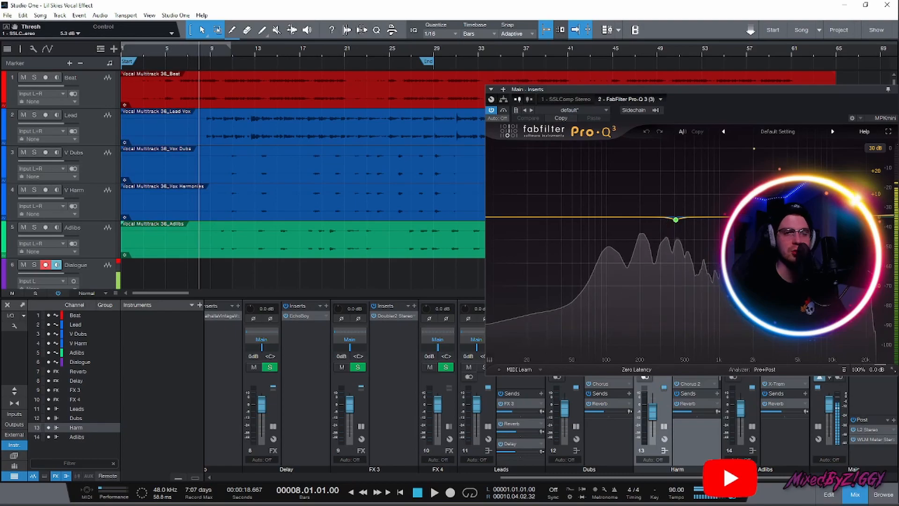
{"action": "left_click_drag", "start_coordinate": [872, 89], "coordinate": [778, 93]}
{"action": "left_click", "coordinate": [805, 93]}
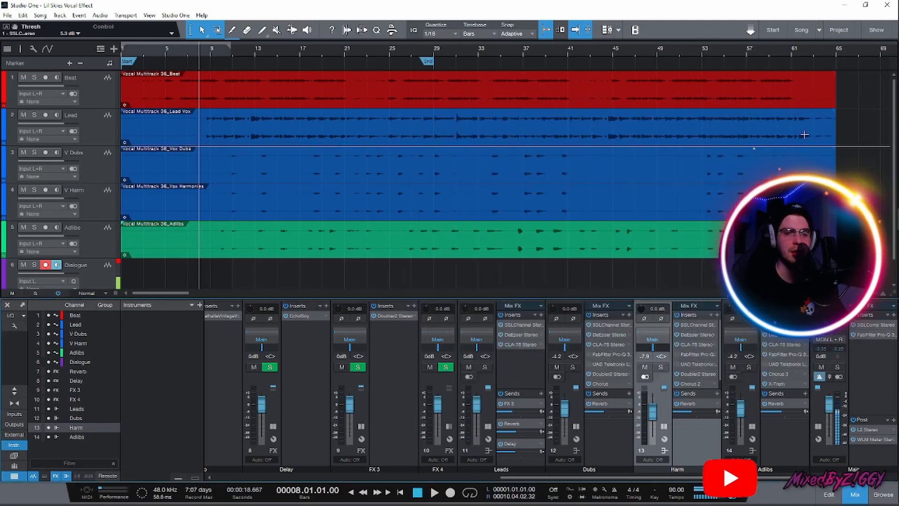
{"action": "left_click", "coordinate": [867, 429]}
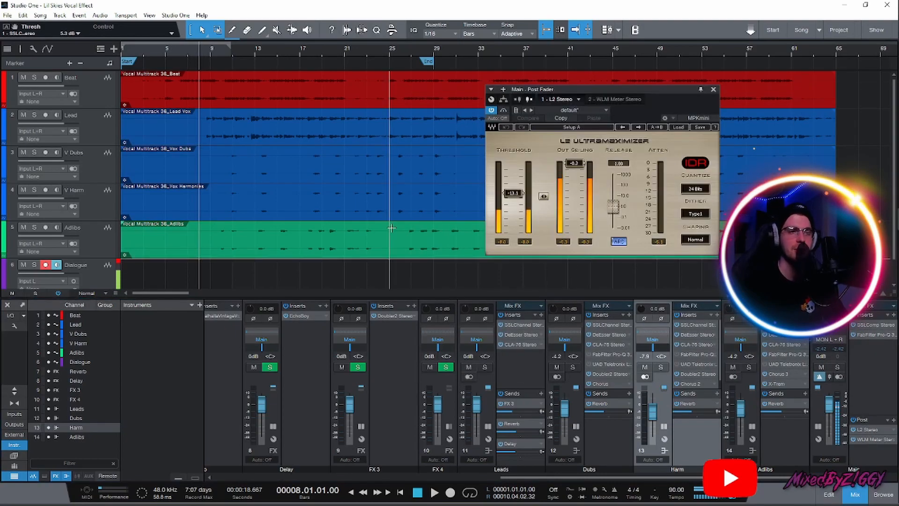